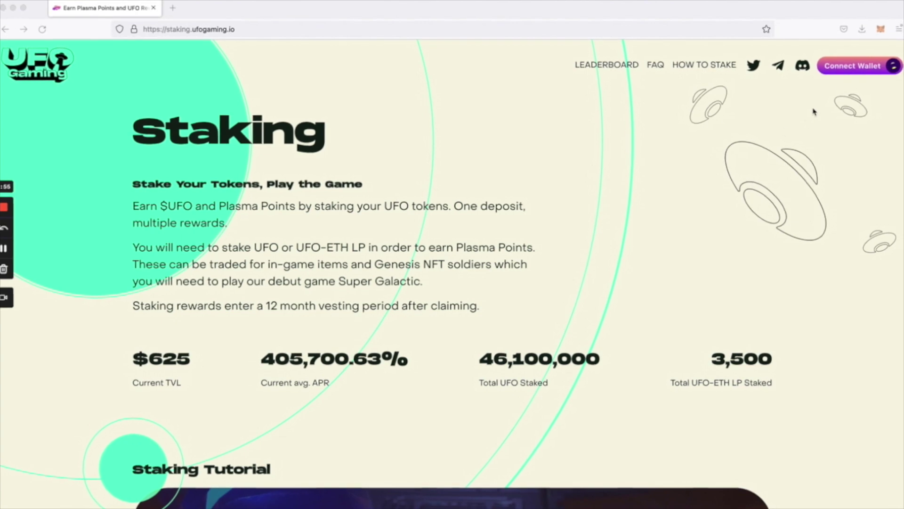
Connect MetaMask and view the Ethereum wallet showing 32,133,042 UFO and 1 UFO-ETH LP.
left_click(861, 65)
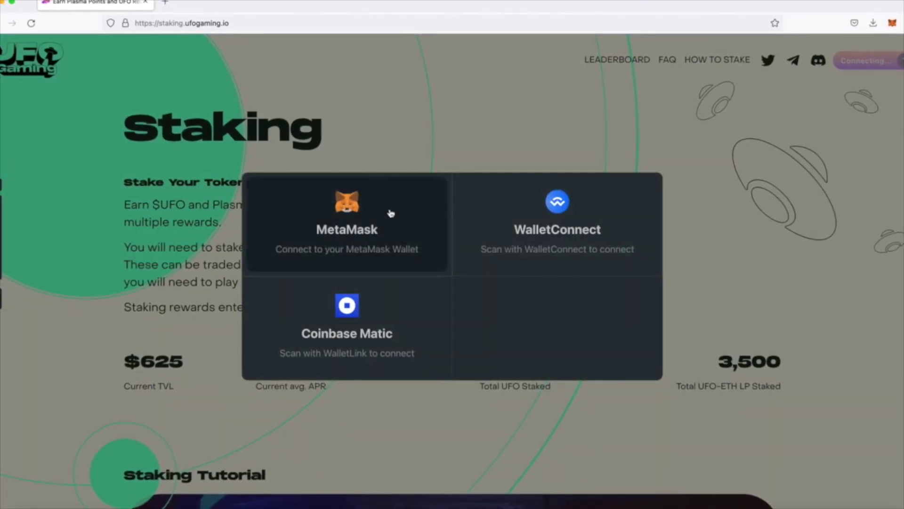
left_click(391, 221)
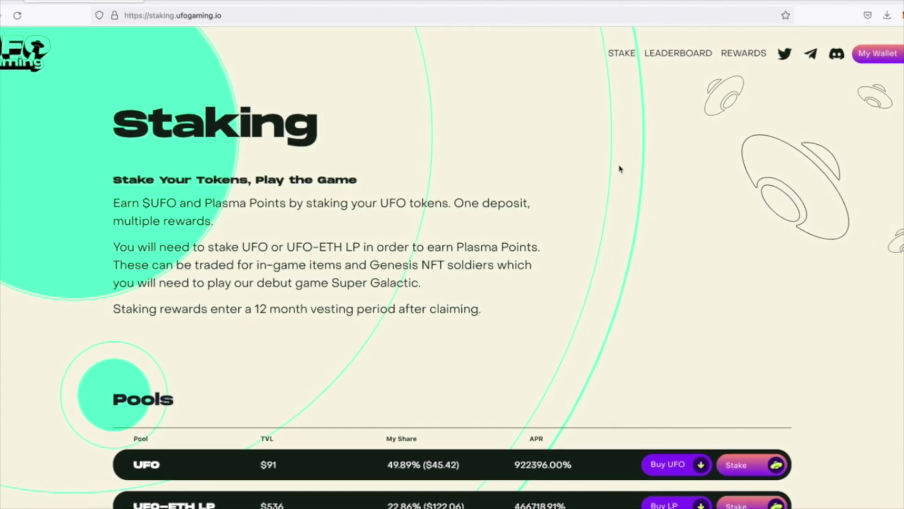
left_click(881, 53)
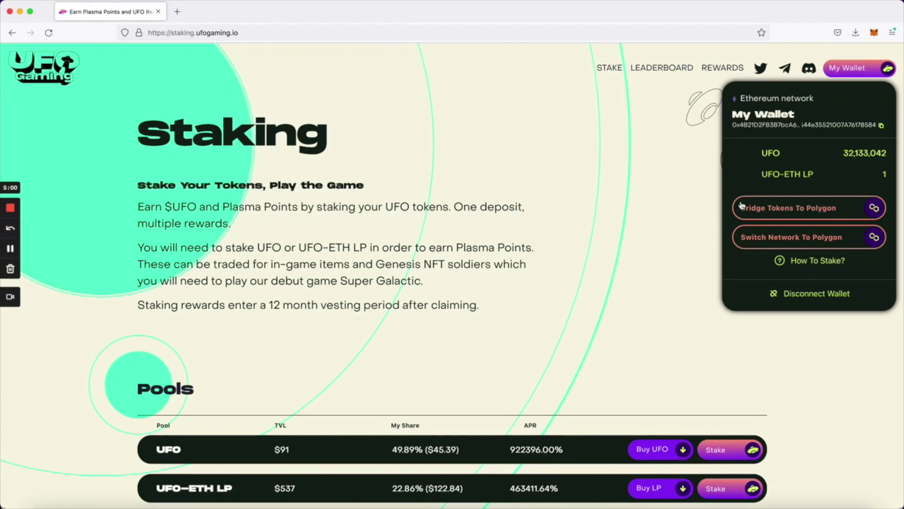
Bridge the 32,133,042 UFO deposit to Polygon and verify it completed in the transactions list.
left_click(757, 209)
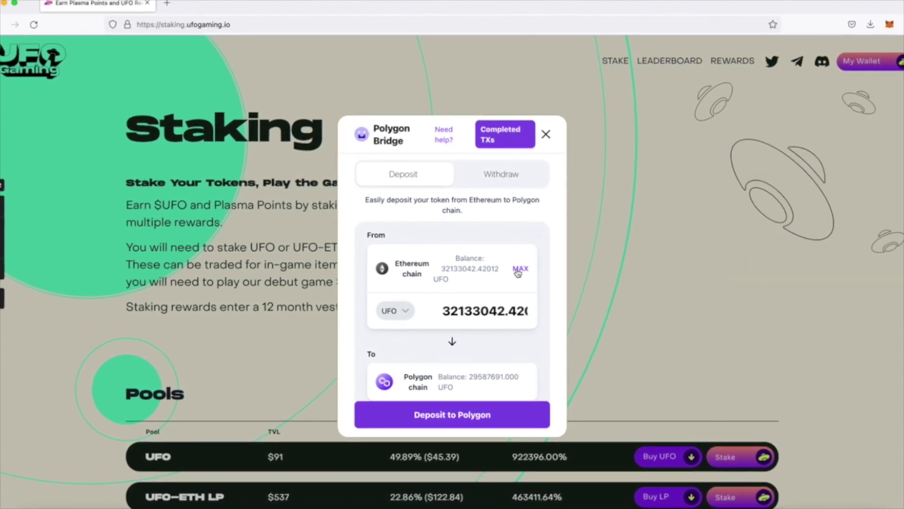
left_click(469, 415)
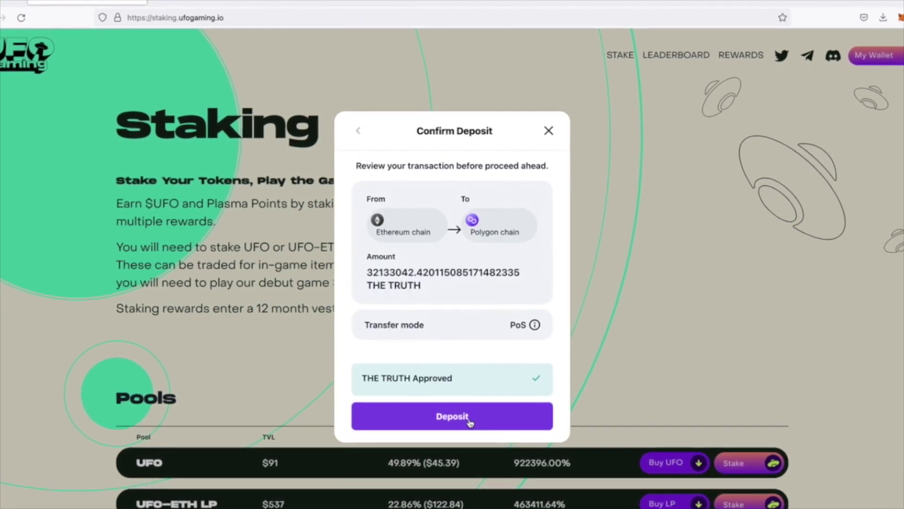
left_click(469, 421)
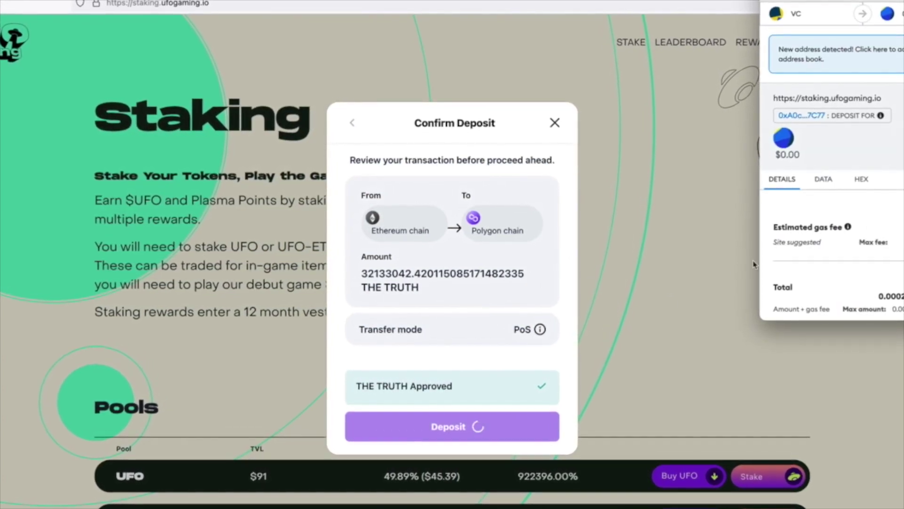
scroll(840, 248, "down", 2)
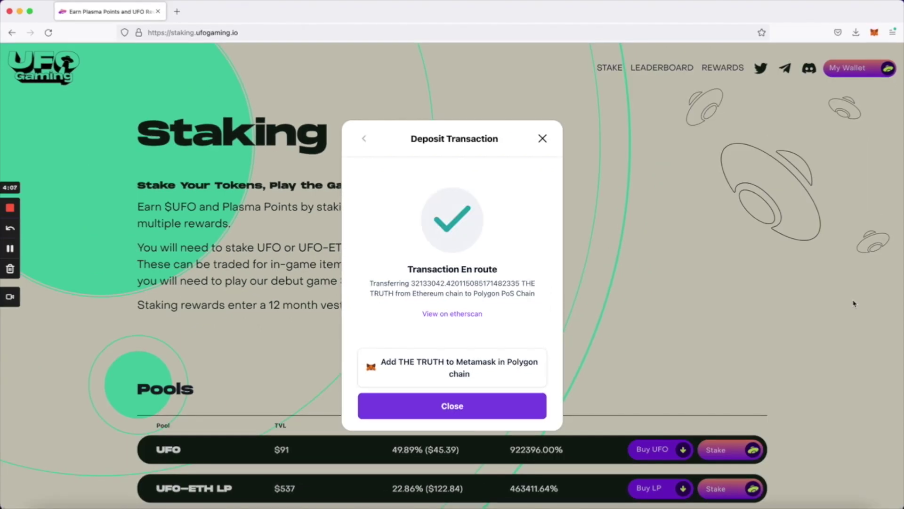
left_click(483, 403)
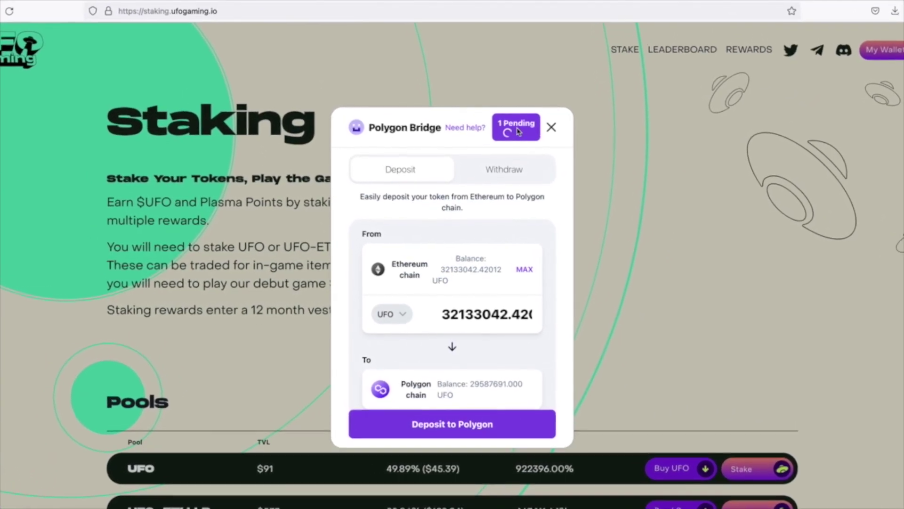
left_click(518, 134)
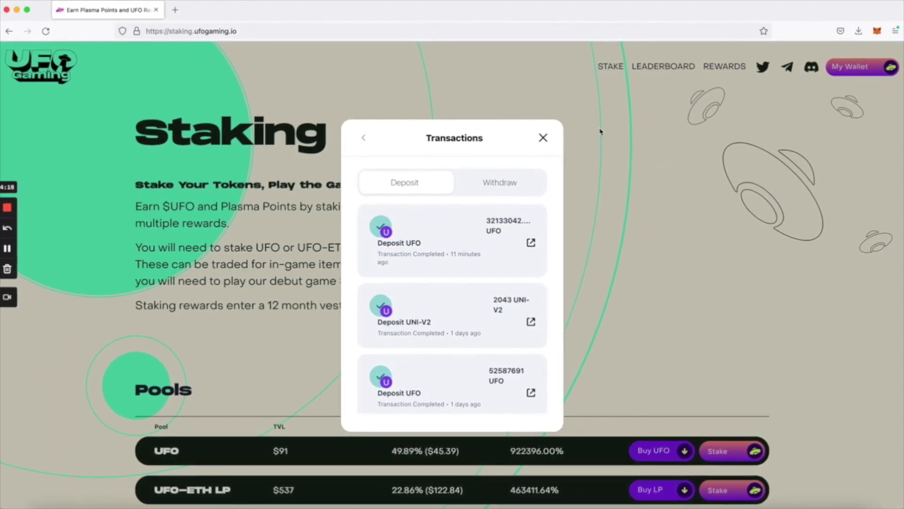
left_click(543, 137)
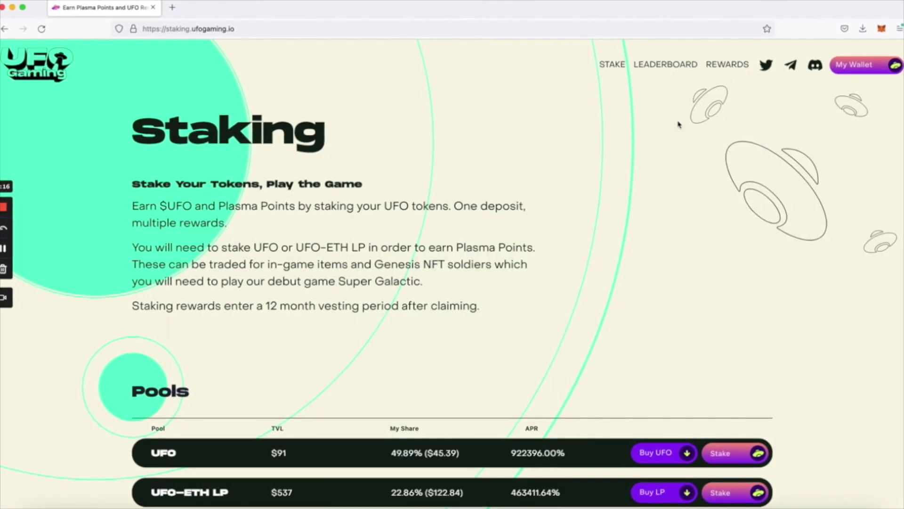
Switch the wallet's network to Polygon (Matic Mainnet), approving it in MetaMask.
left_click(866, 68)
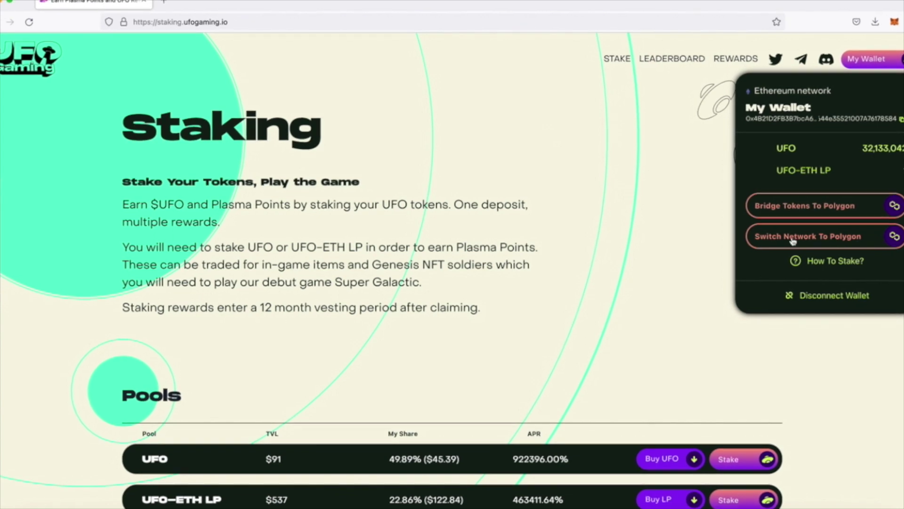
left_click(794, 241)
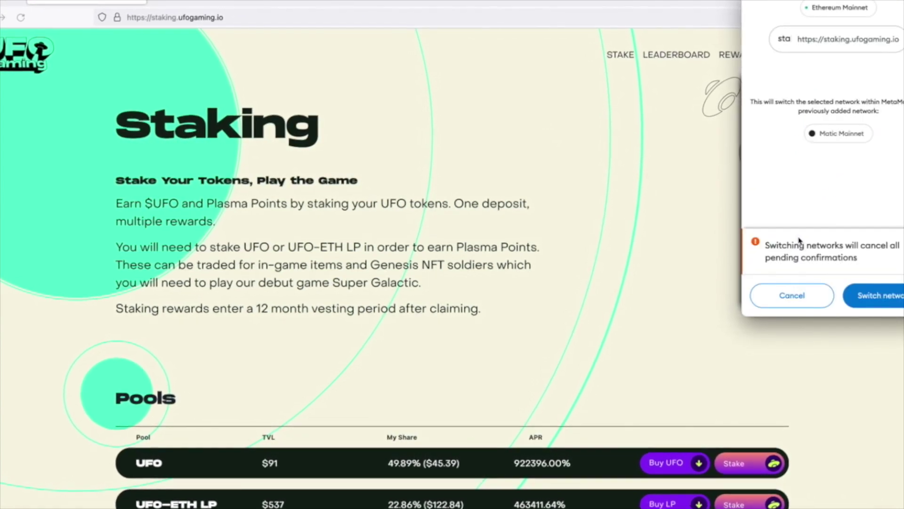
left_click(872, 351)
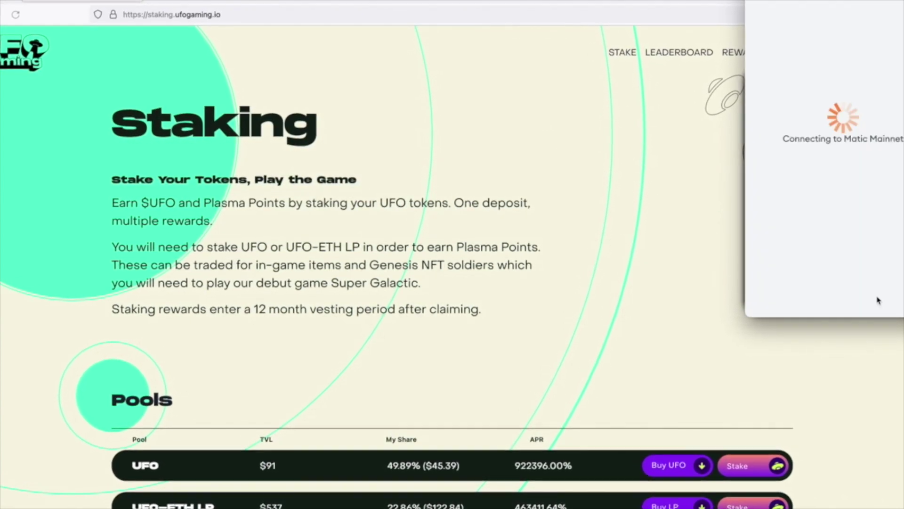
Disconnect and reconnect MetaMask, then check the wallet now uses Polygon.
left_click(879, 298)
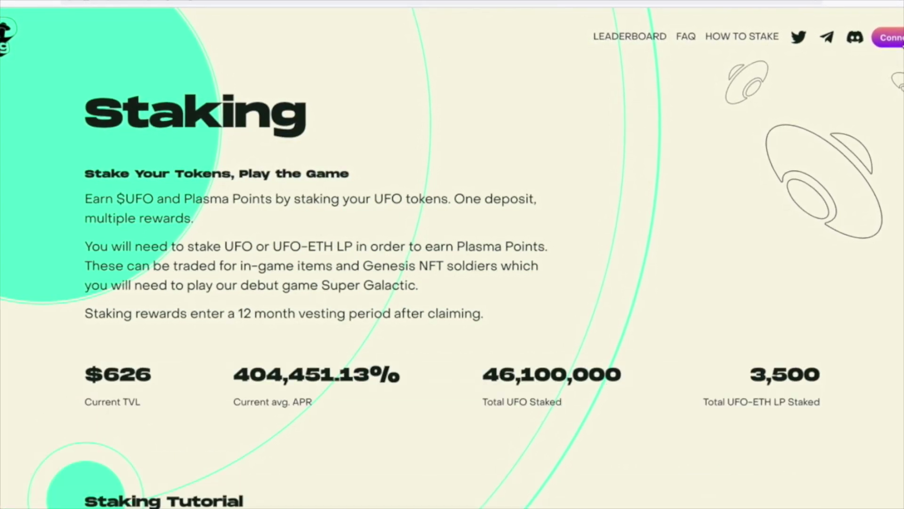
left_click(889, 37)
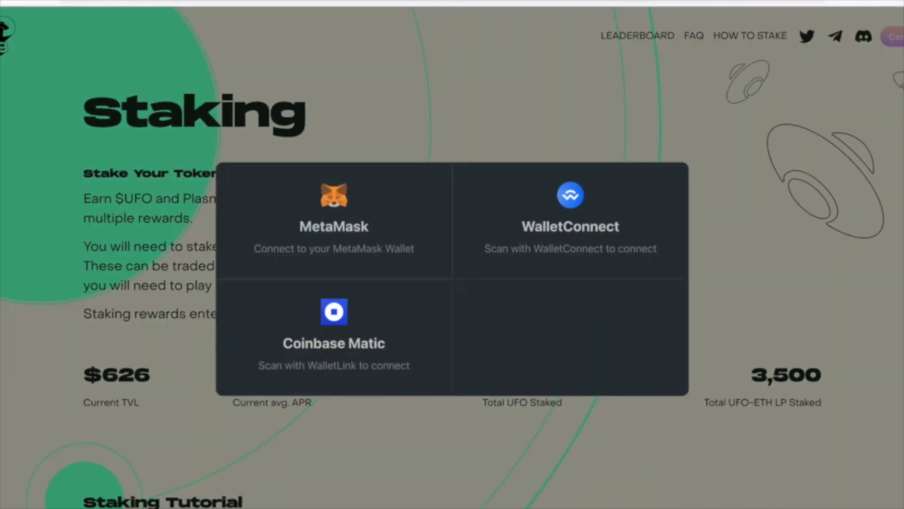
left_click(364, 211)
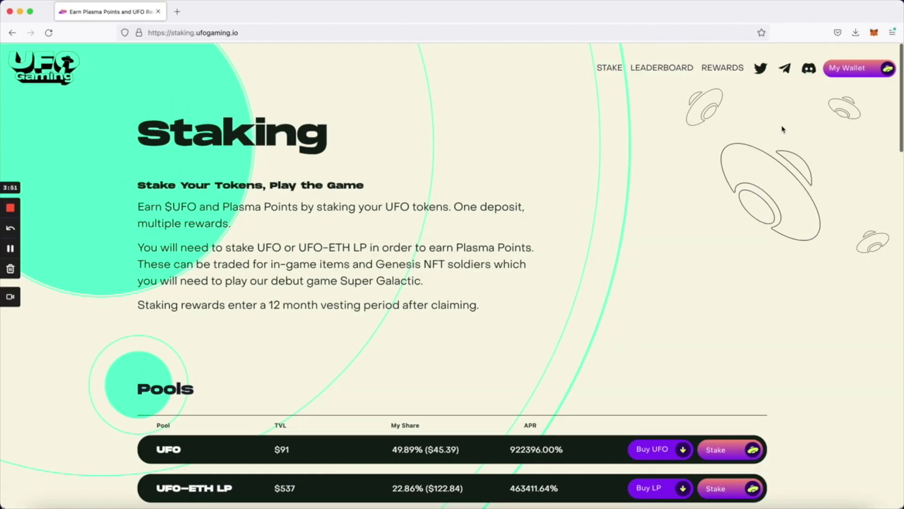
left_click(866, 77)
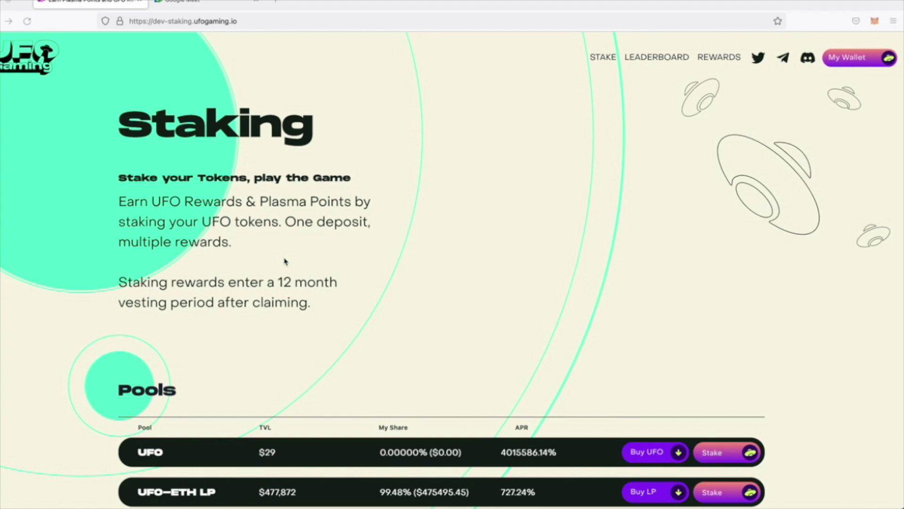
scroll(285, 261, "down", 3)
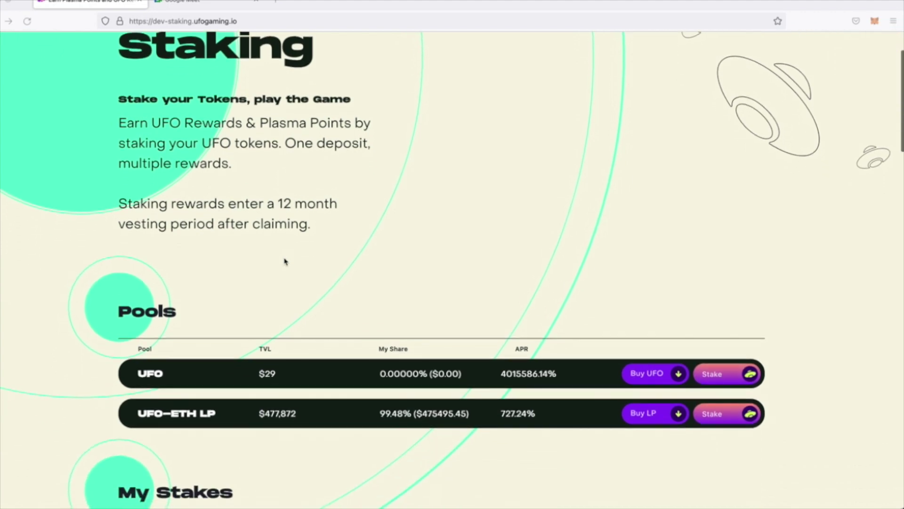
scroll(284, 261, "down", 1)
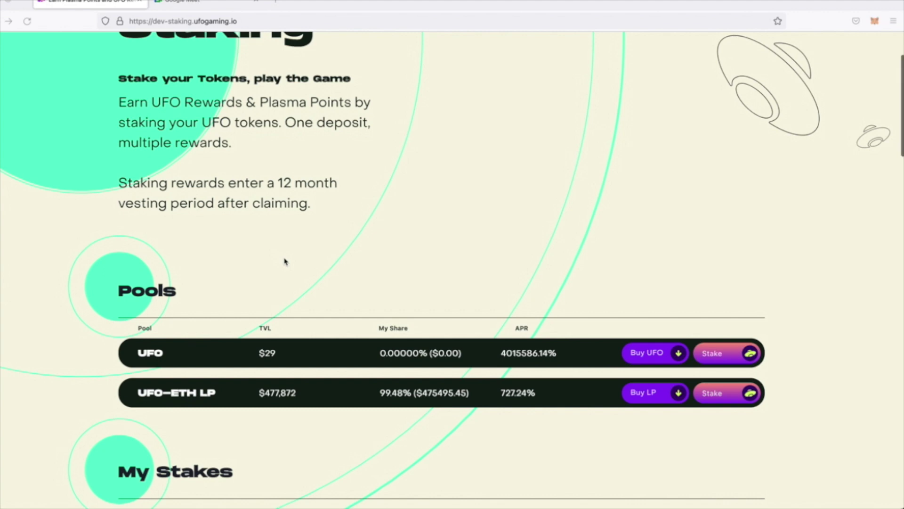
scroll(304, 456, "up", 2)
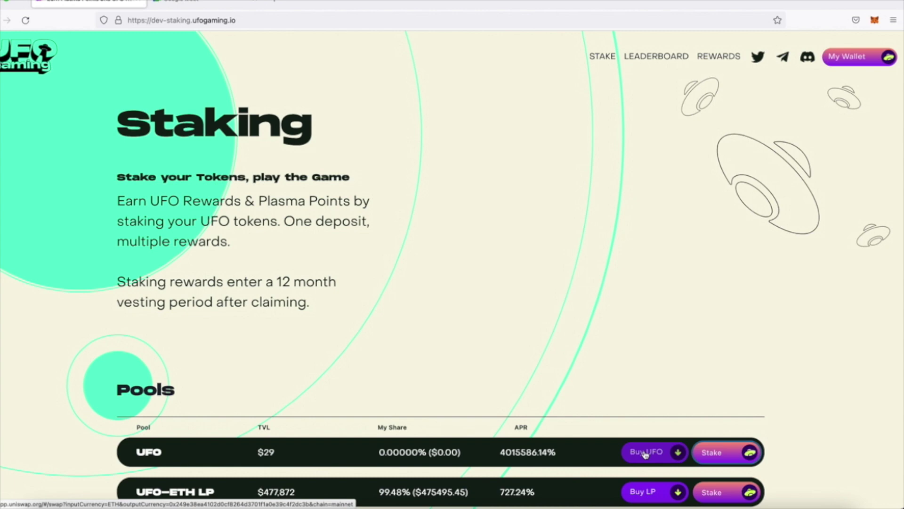
left_click(713, 453)
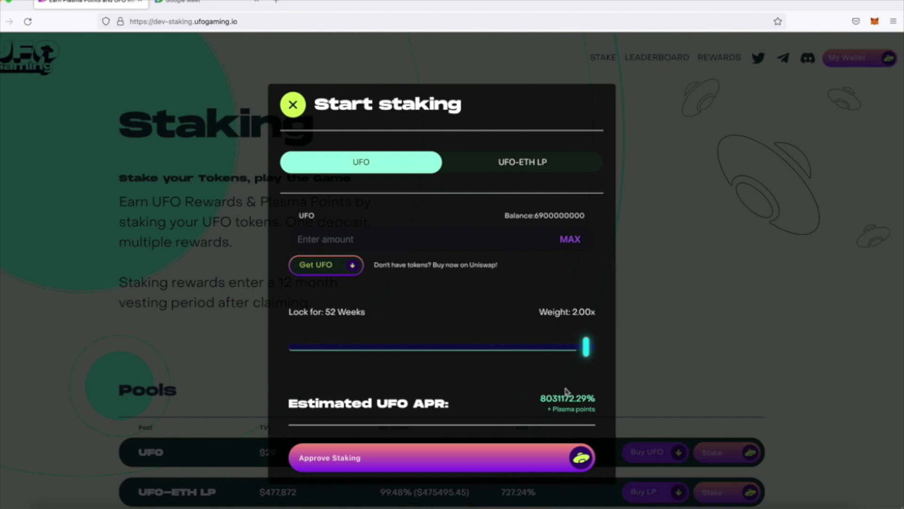
Stake the full 6,900,000,000 UFO with a 26-week lock, confirming the transaction in MetaMask.
left_click(577, 244)
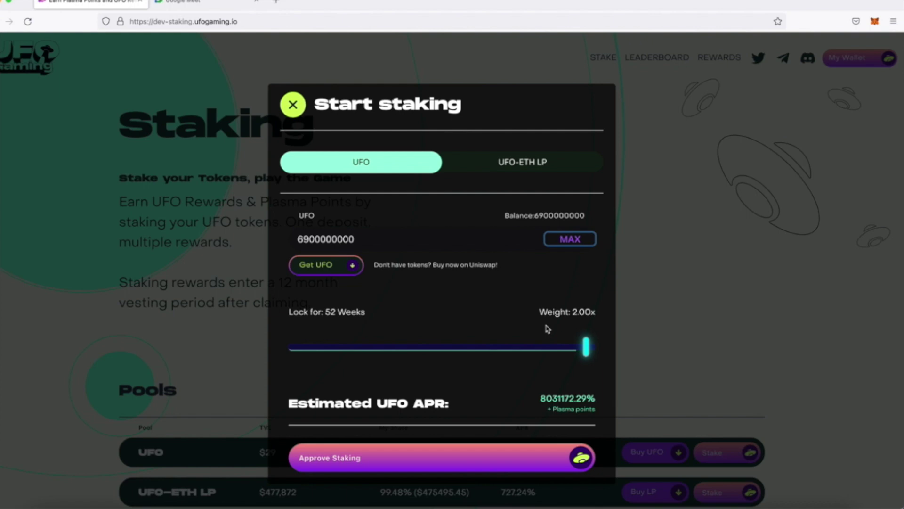
left_click_drag(590, 349, 437, 349)
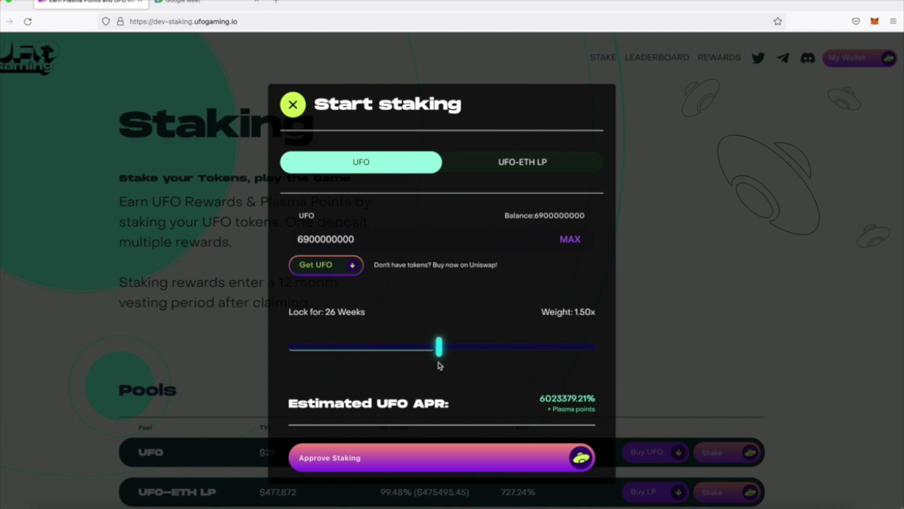
left_click(423, 456)
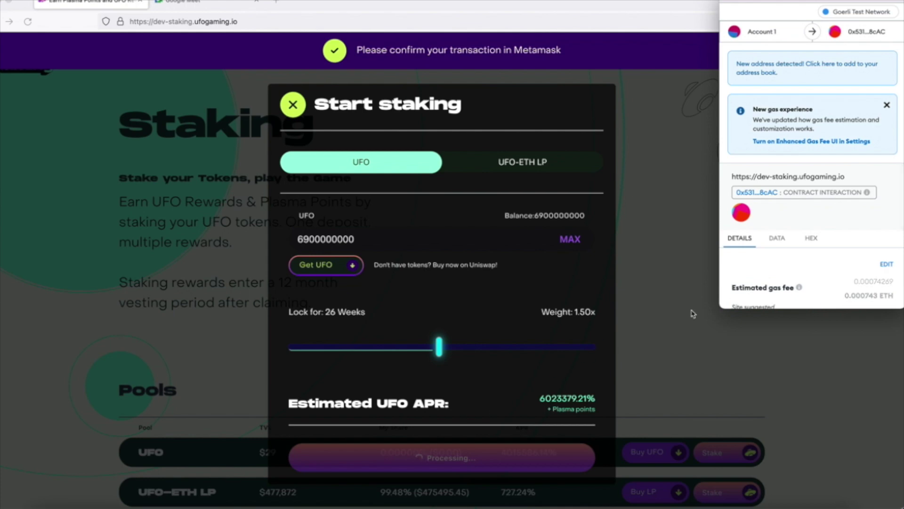
scroll(770, 285, "down", 3)
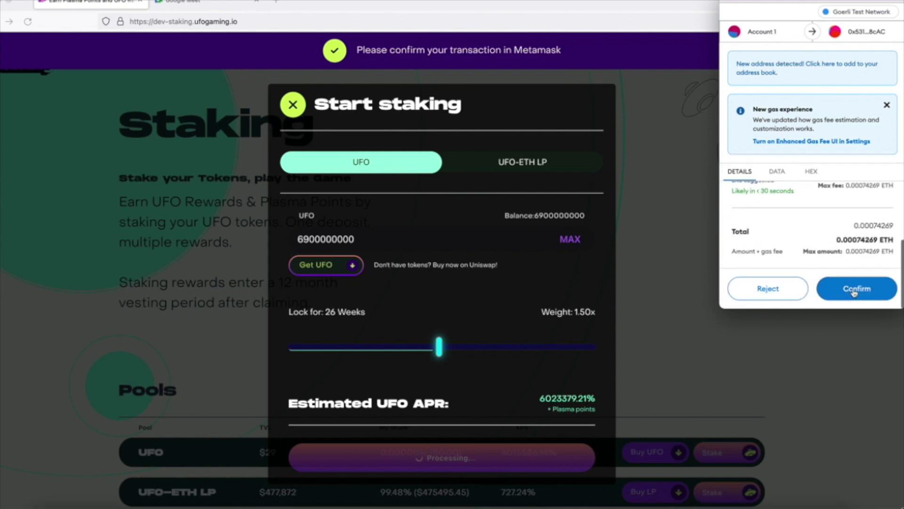
left_click(854, 293)
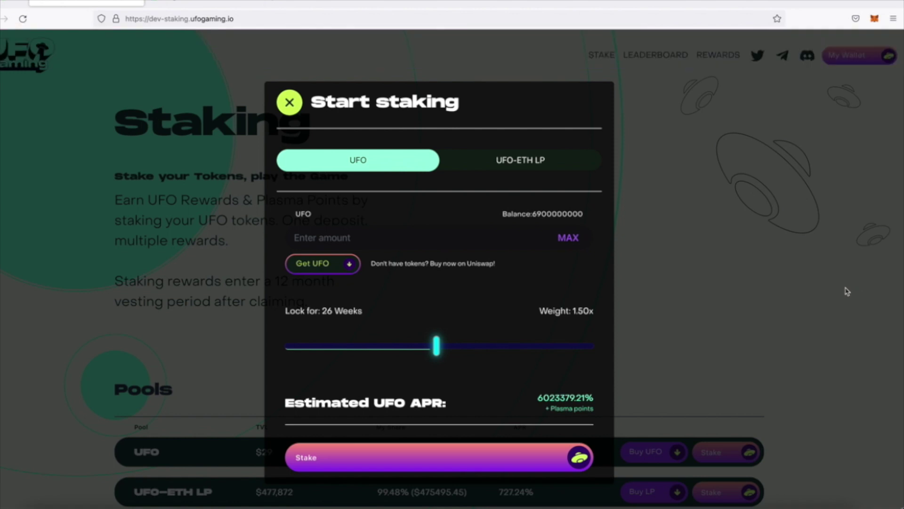
left_click(756, 291)
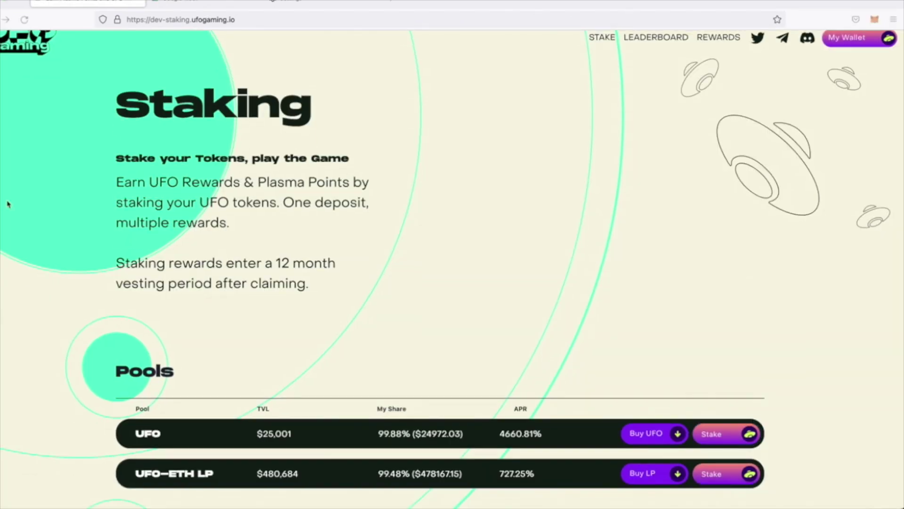
Scroll to My Stakes and begin unstaking the 900,000 flexible UFO-ETH LP stake.
scroll(7, 203, "down", 4)
scroll(8, 203, "down", 2)
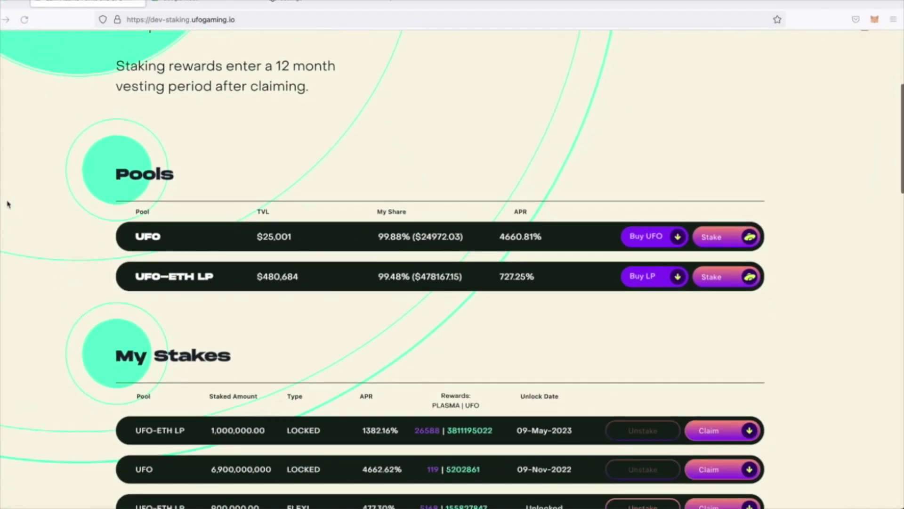
scroll(7, 204, "down", 1)
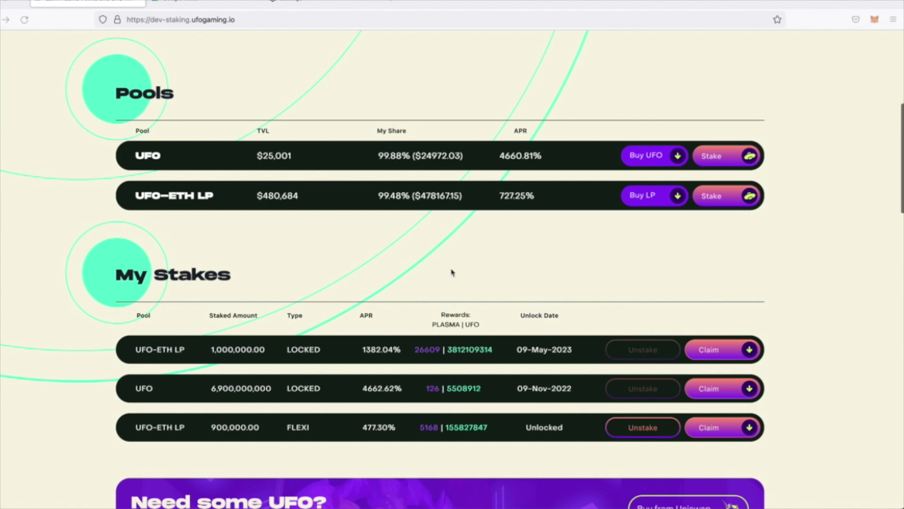
left_click(639, 432)
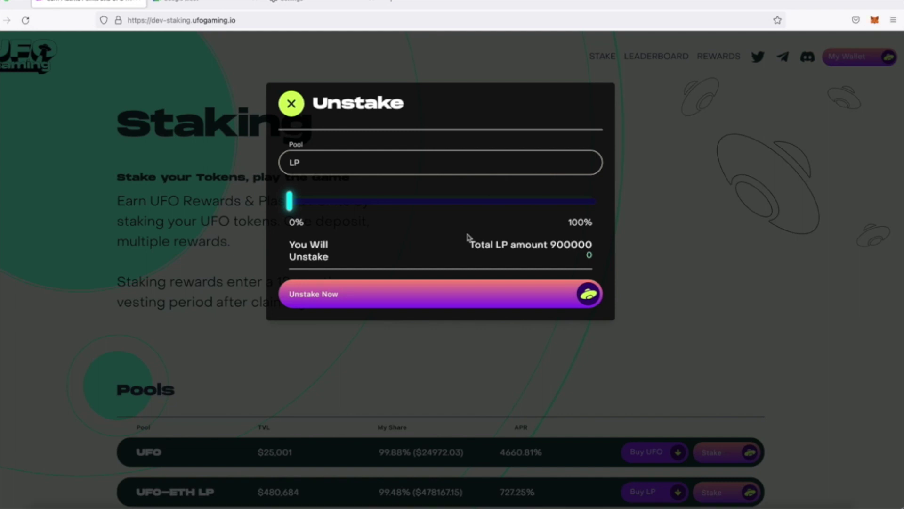
Unstake 19% (171,000) of the flexible UFO-ETH LP stake and confirm it in MetaMask.
left_click_drag(290, 207, 349, 204)
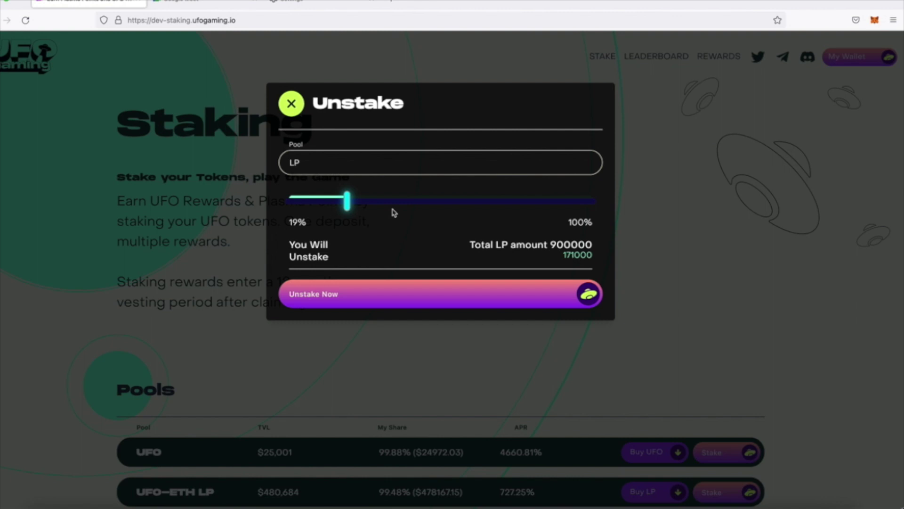
left_click(394, 294)
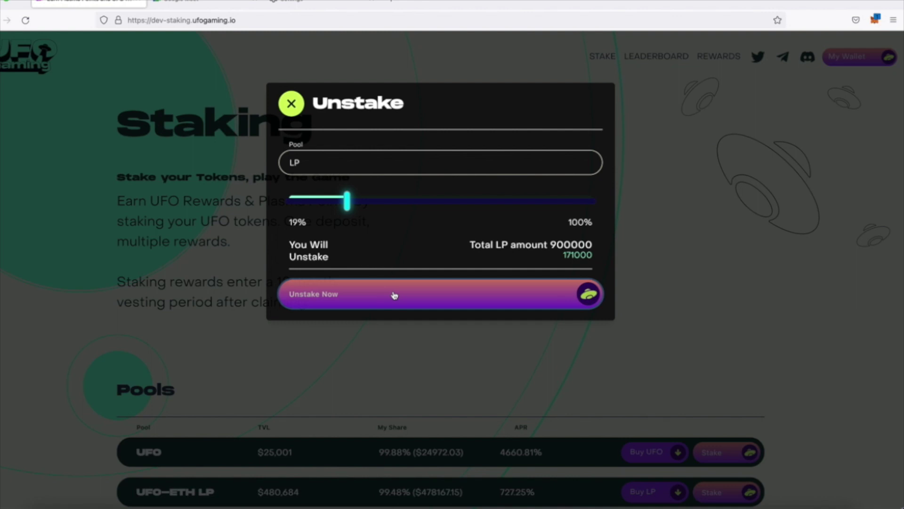
left_click(395, 294)
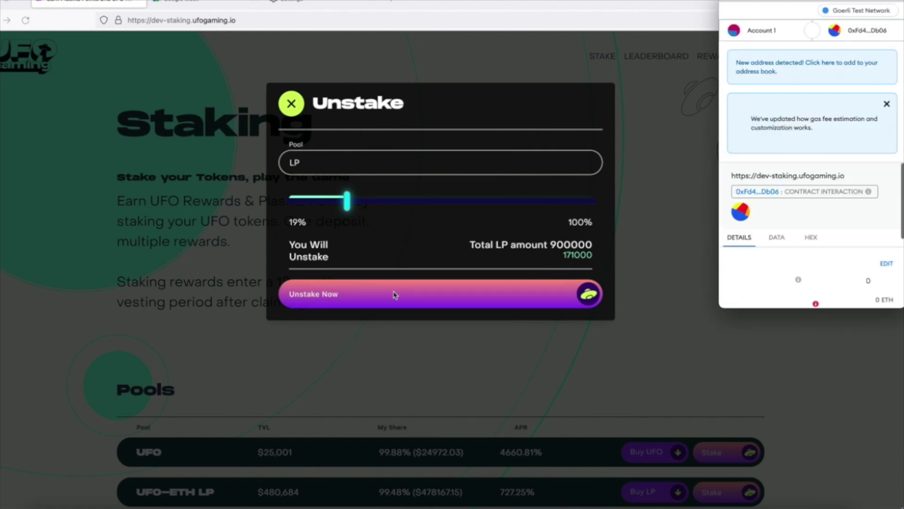
scroll(786, 243, "down", 3)
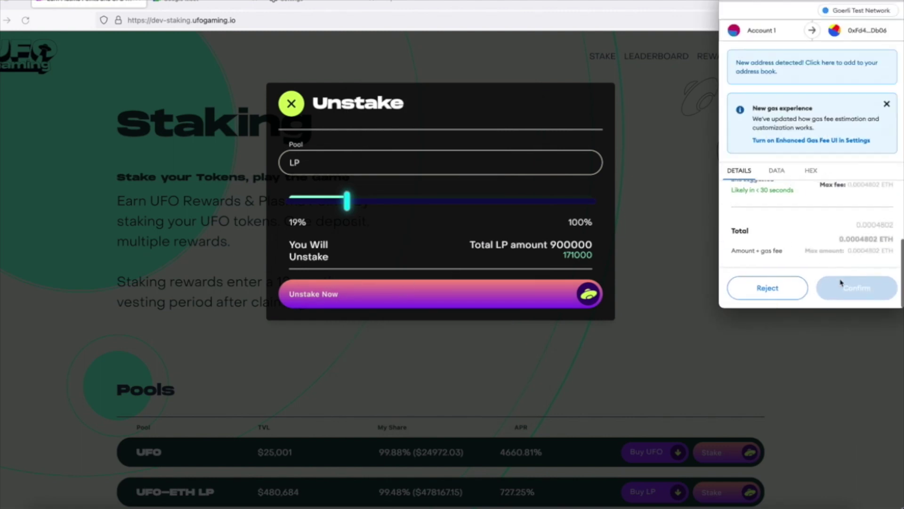
left_click(849, 293)
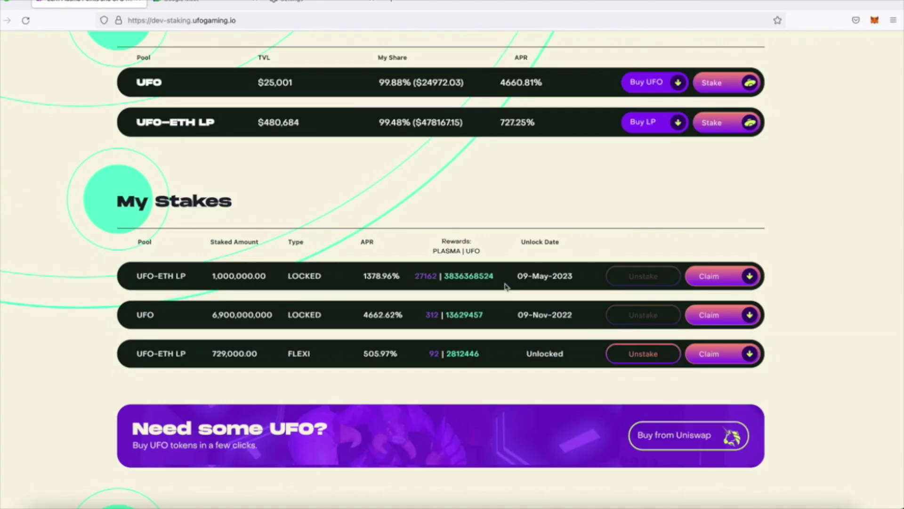
scroll(505, 287, "down", 10)
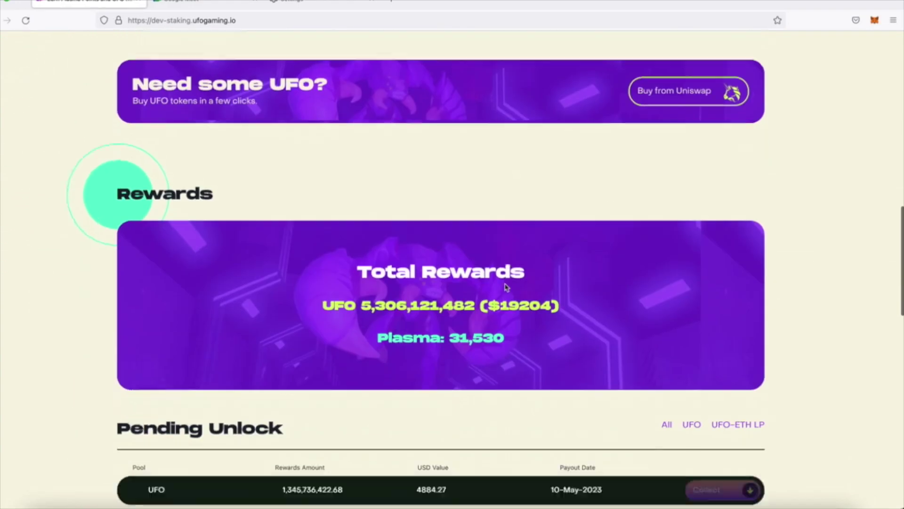
Review Rewards and Leaderboard, then show wallet balances: 0 UFO, 100,000 UFO-ETH LP, 88,266 Plasma.
scroll(505, 286, "down", 3)
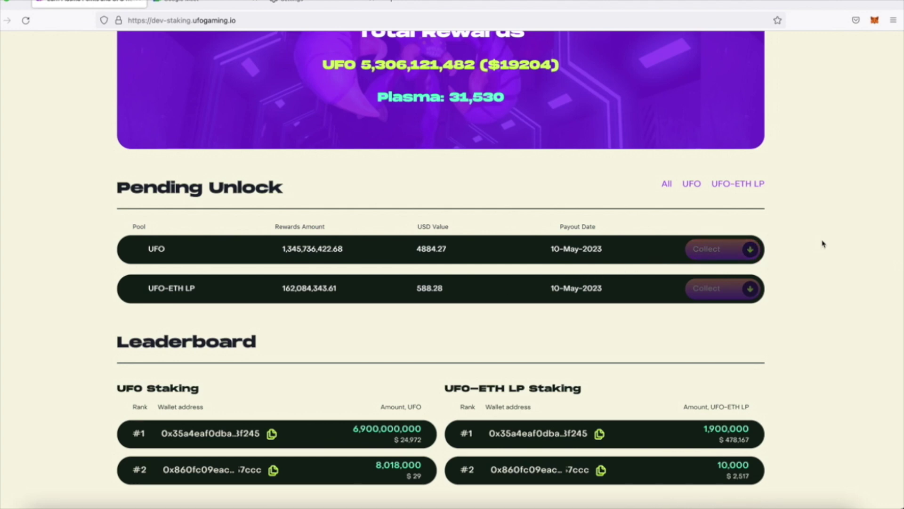
scroll(823, 243, "up", 15)
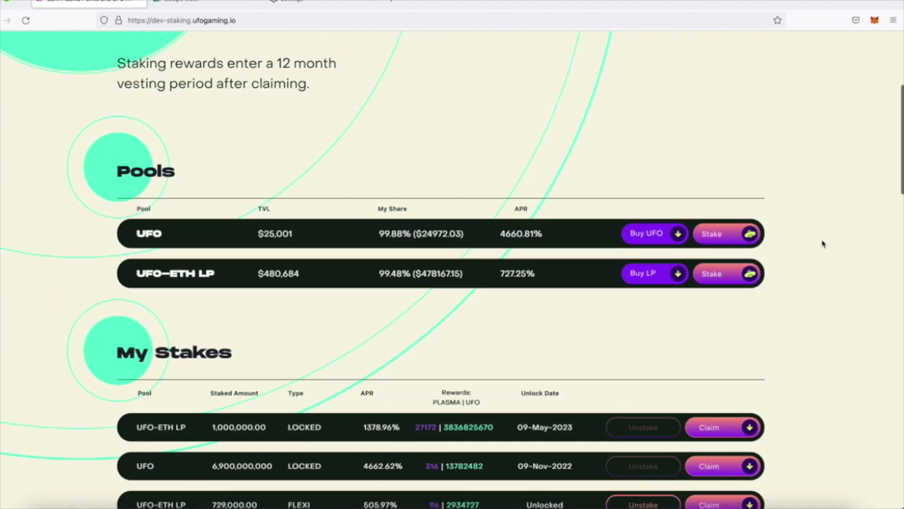
scroll(823, 243, "up", 3)
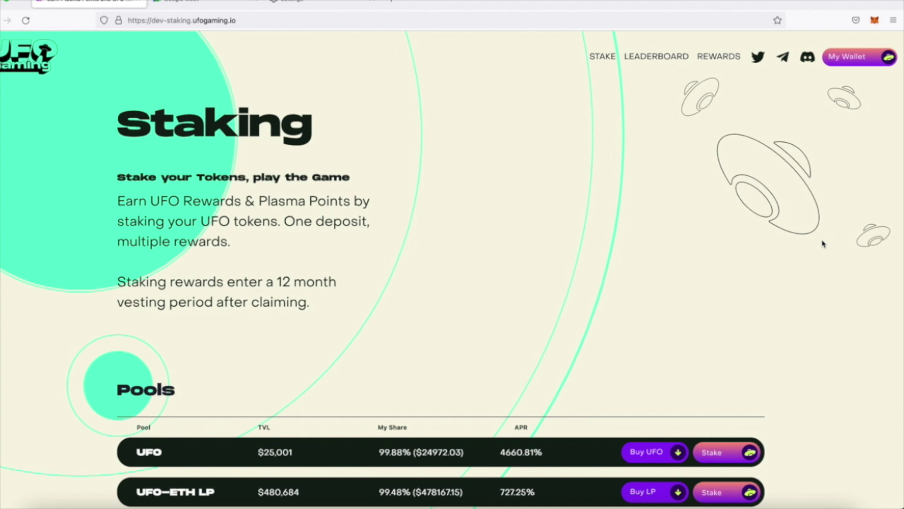
left_click(854, 62)
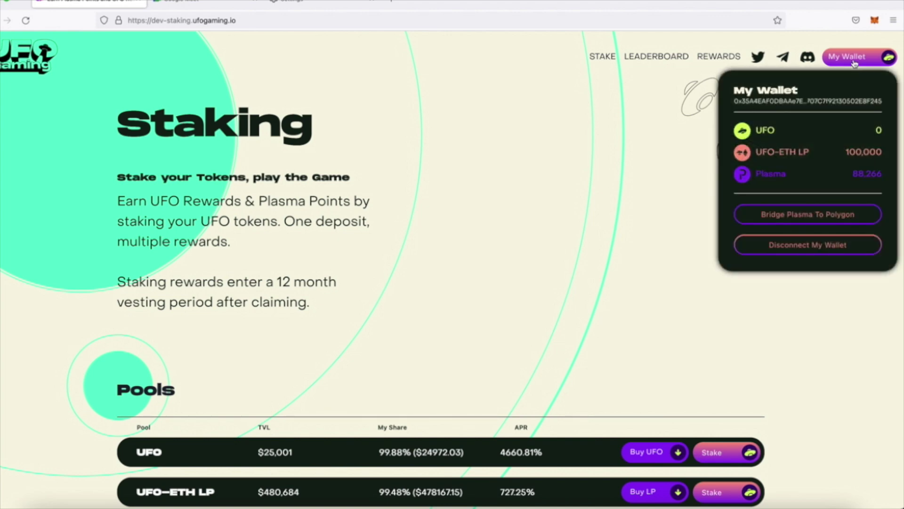